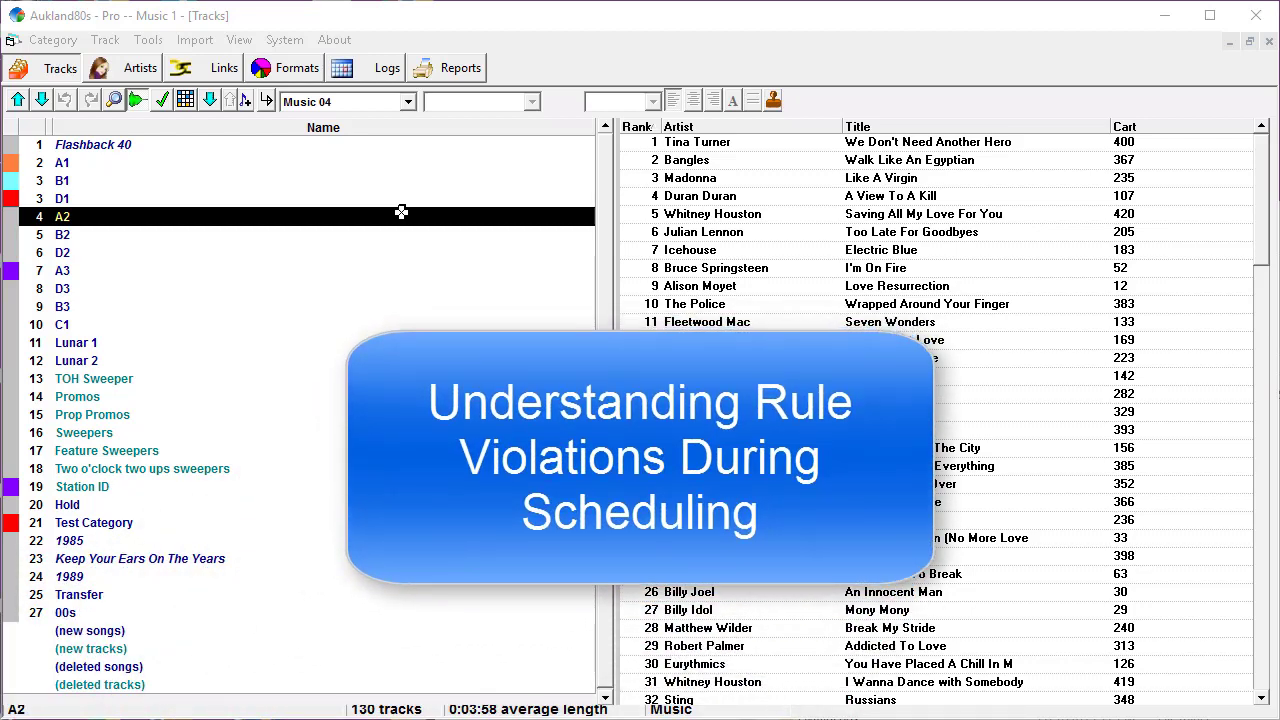
# - Browse categories A1, B1, D1, A2, B2 and D2, then return to A2's settings with 130 tracks
pyautogui.click(401, 212)
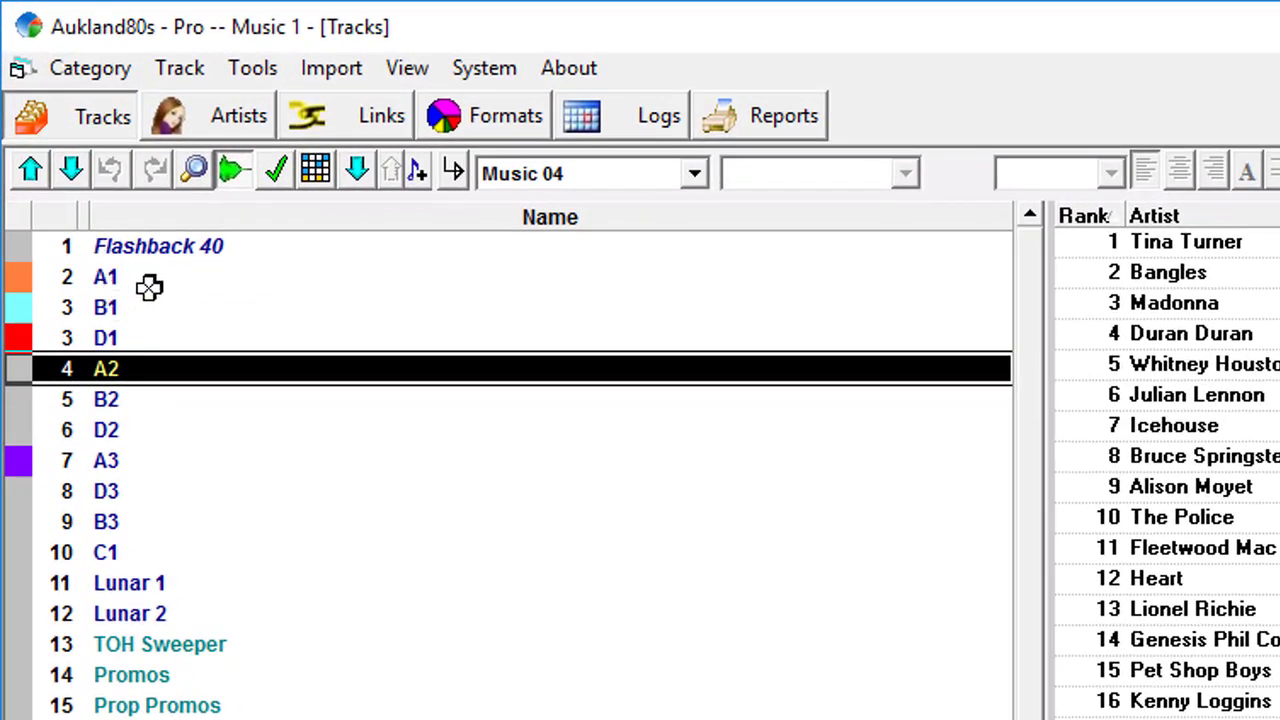
pyautogui.click(149, 280)
pyautogui.click(163, 304)
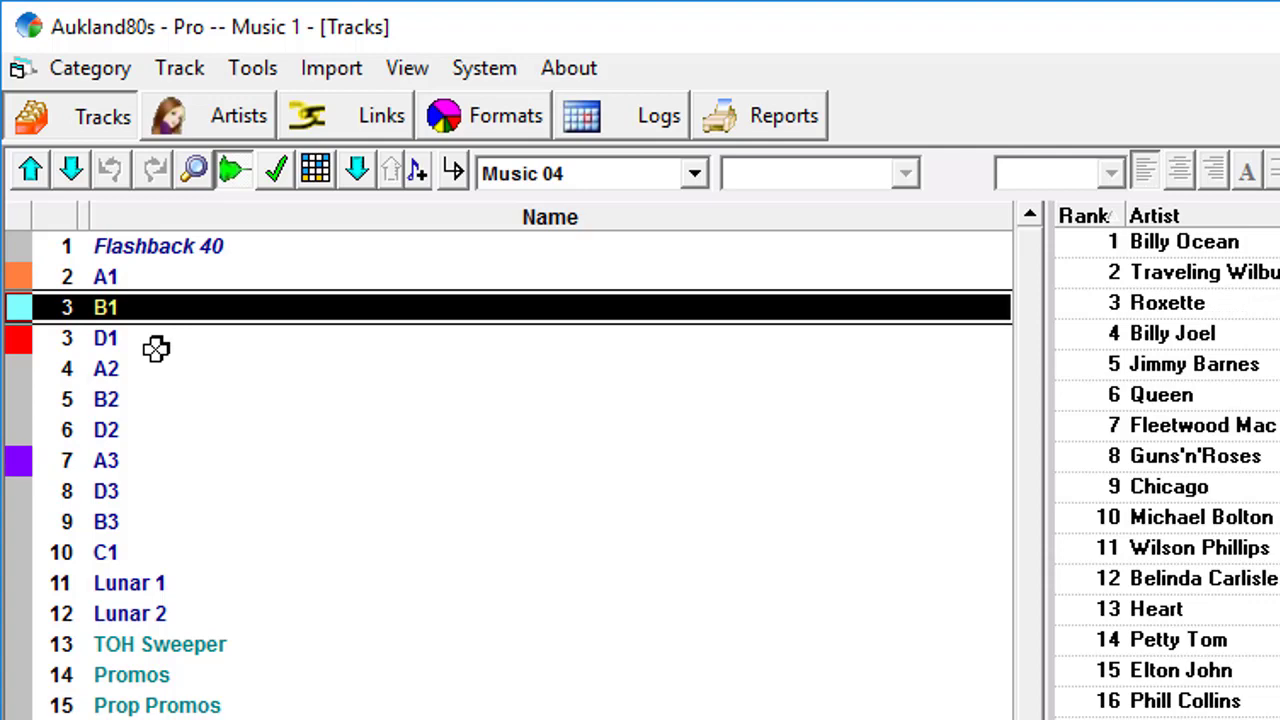
pyautogui.click(155, 346)
pyautogui.click(152, 367)
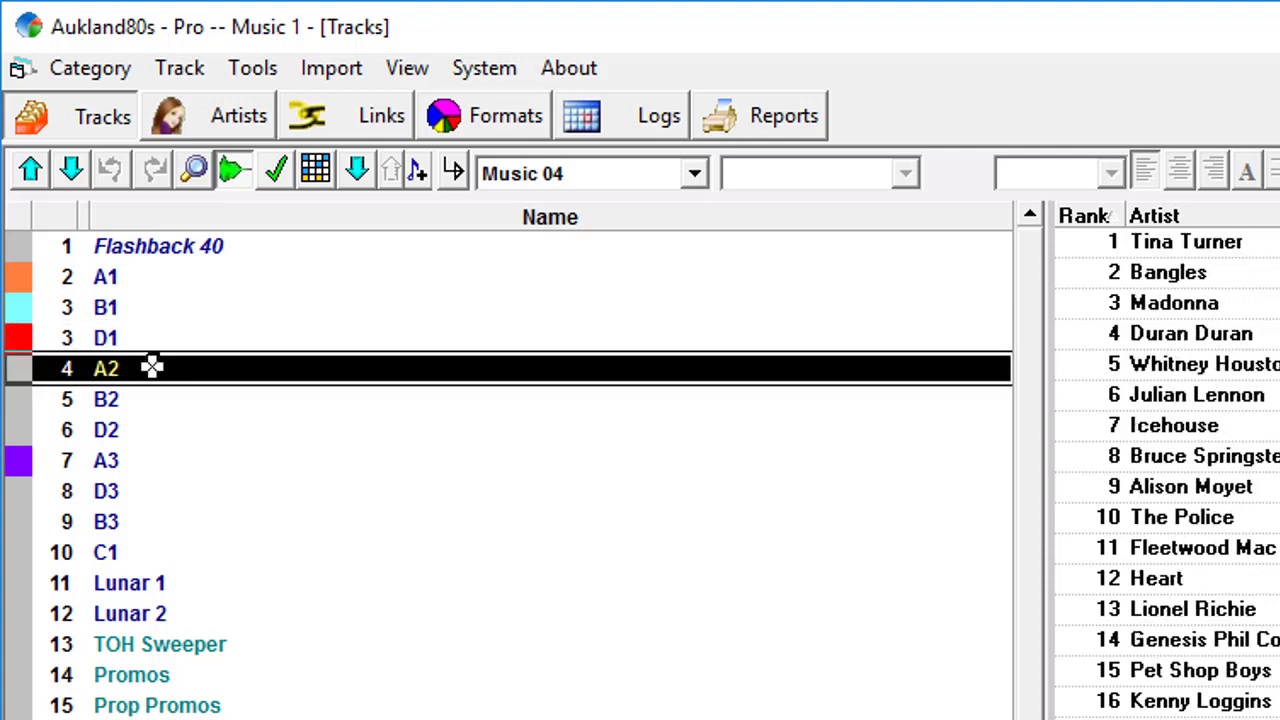
pyautogui.click(151, 399)
pyautogui.click(146, 429)
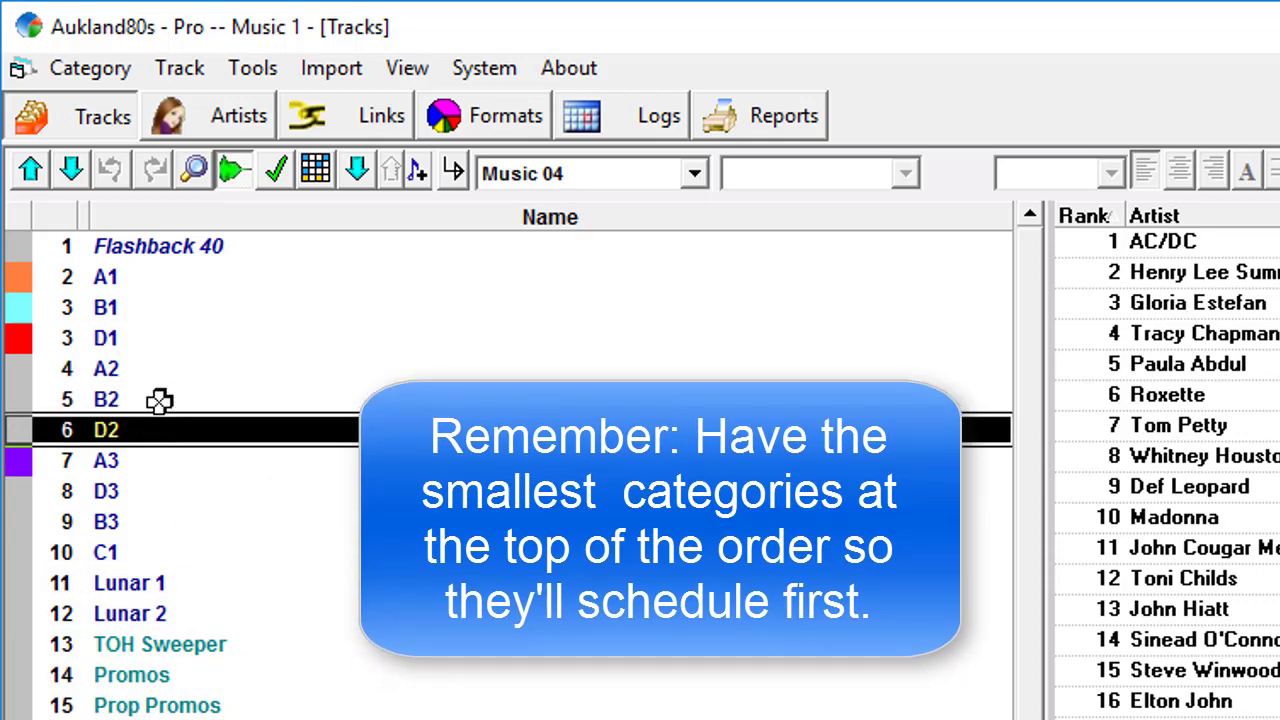
pyautogui.click(172, 368)
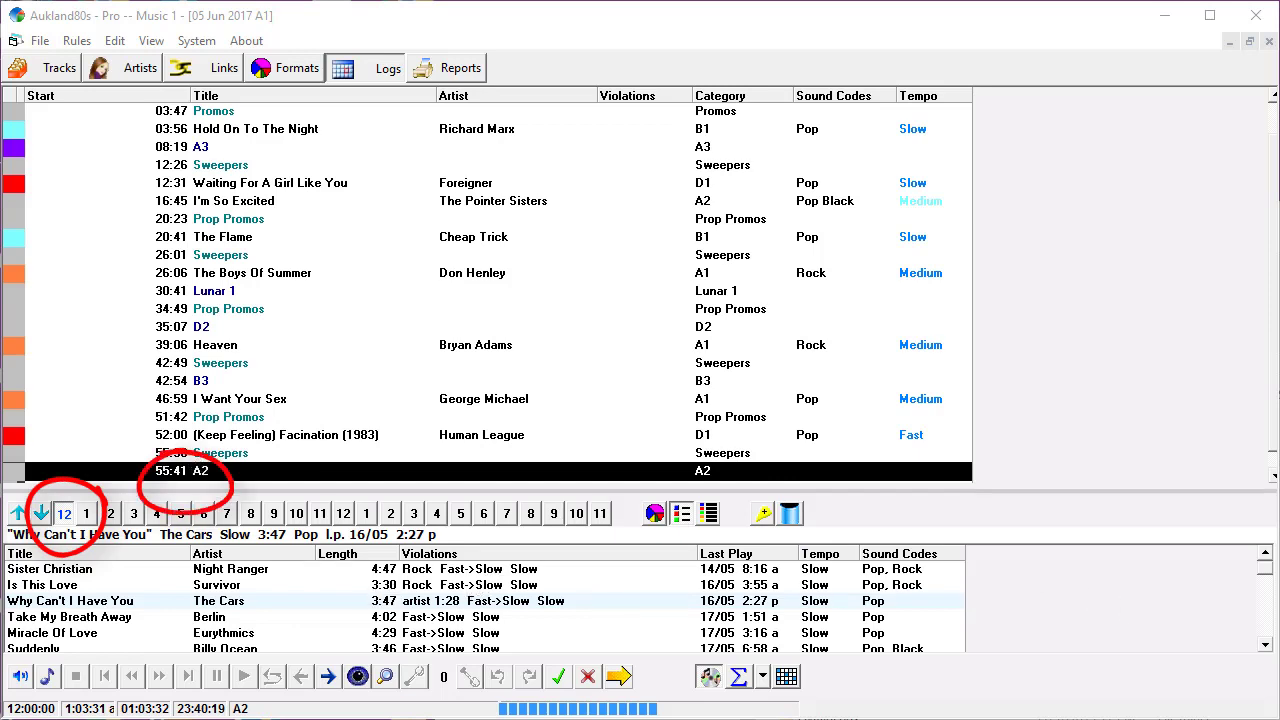
# - Scroll through the 55:41 A2 slot's Slow-tempo candidates and their Fast->Slow violations
pyautogui.click(1265, 645)
pyautogui.click(1265, 645)
pyautogui.click(1265, 645)
pyautogui.click(1265, 645)
pyautogui.click(1265, 645)
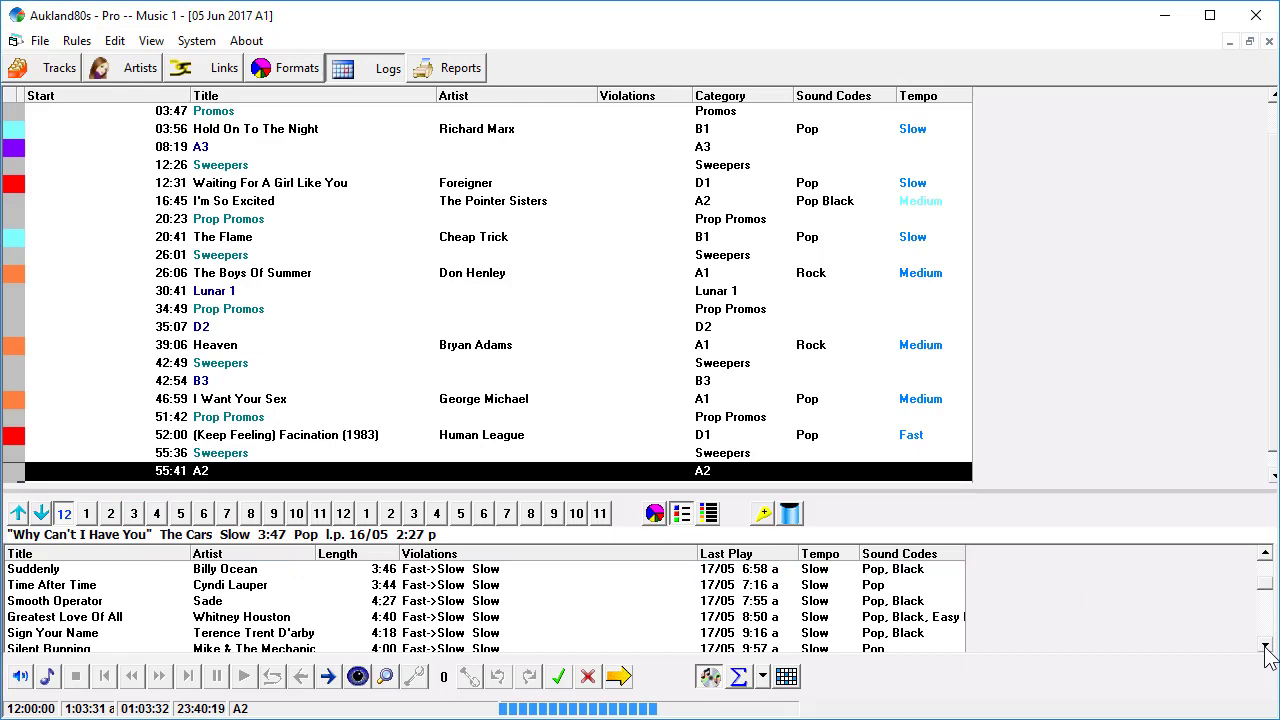
pyautogui.click(1265, 645)
pyautogui.click(1265, 645)
pyautogui.click(1265, 645)
pyautogui.click(1265, 645)
pyautogui.click(1265, 645)
pyautogui.click(1265, 645)
pyautogui.click(1265, 645)
pyautogui.click(1265, 645)
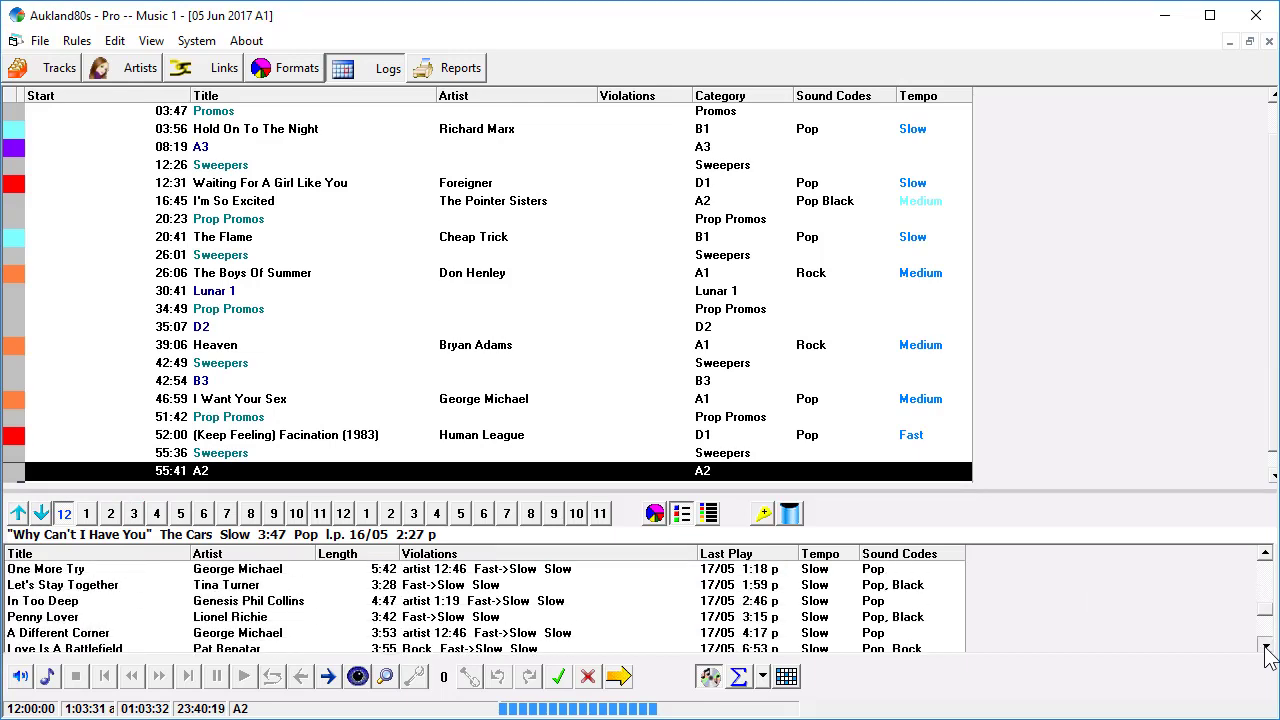
pyautogui.click(1265, 645)
pyautogui.click(1265, 645)
pyautogui.click(1265, 645)
pyautogui.click(1265, 645)
pyautogui.click(1265, 645)
pyautogui.click(1265, 645)
pyautogui.click(1265, 648)
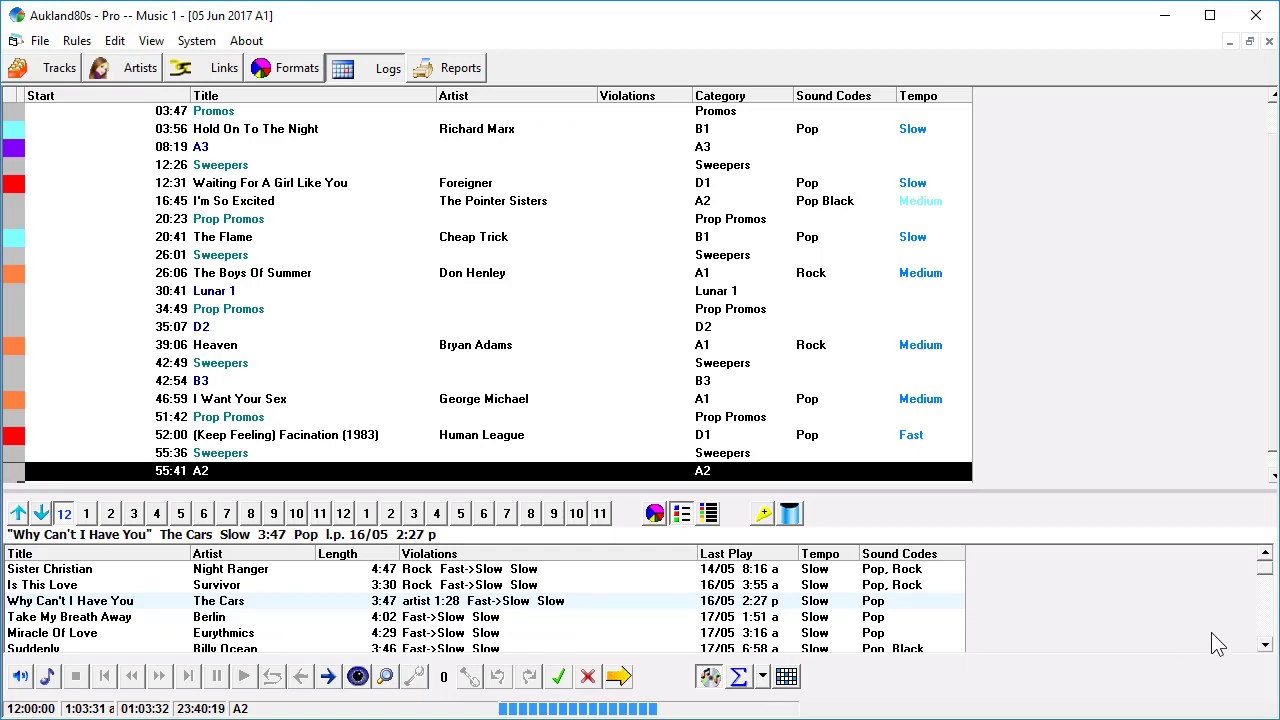
pyautogui.click(1265, 645)
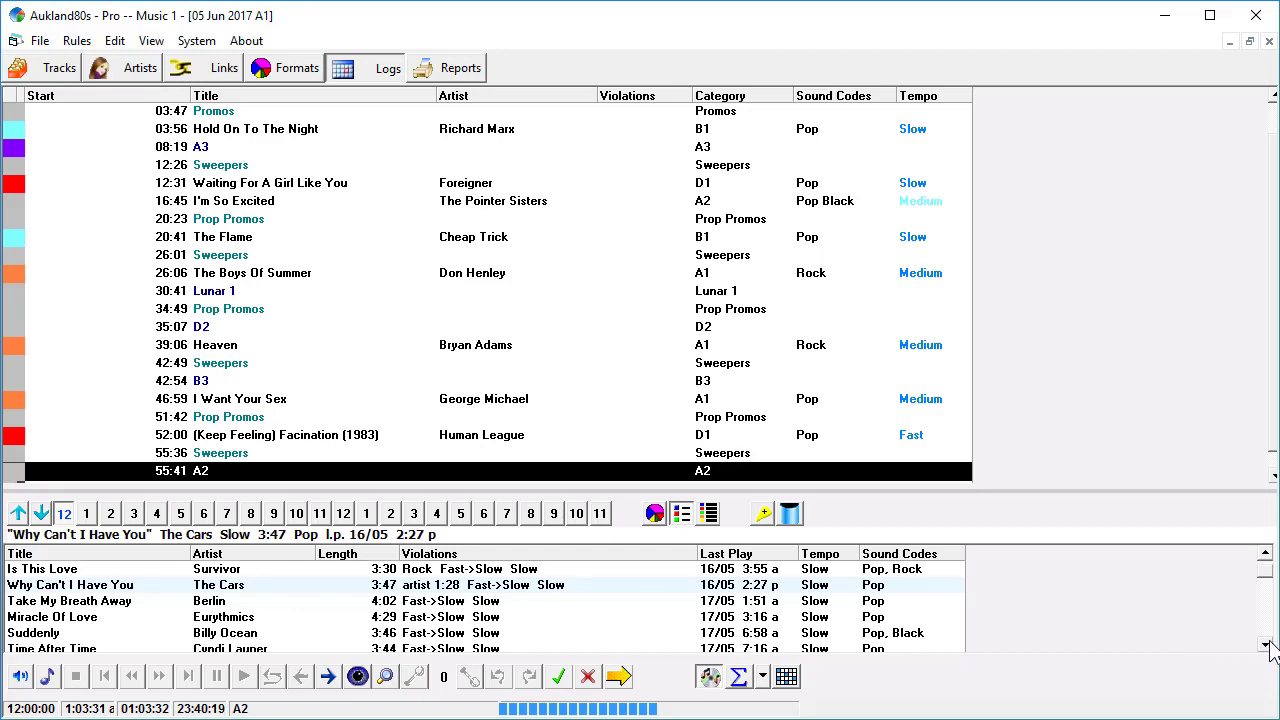
pyautogui.click(245, 586)
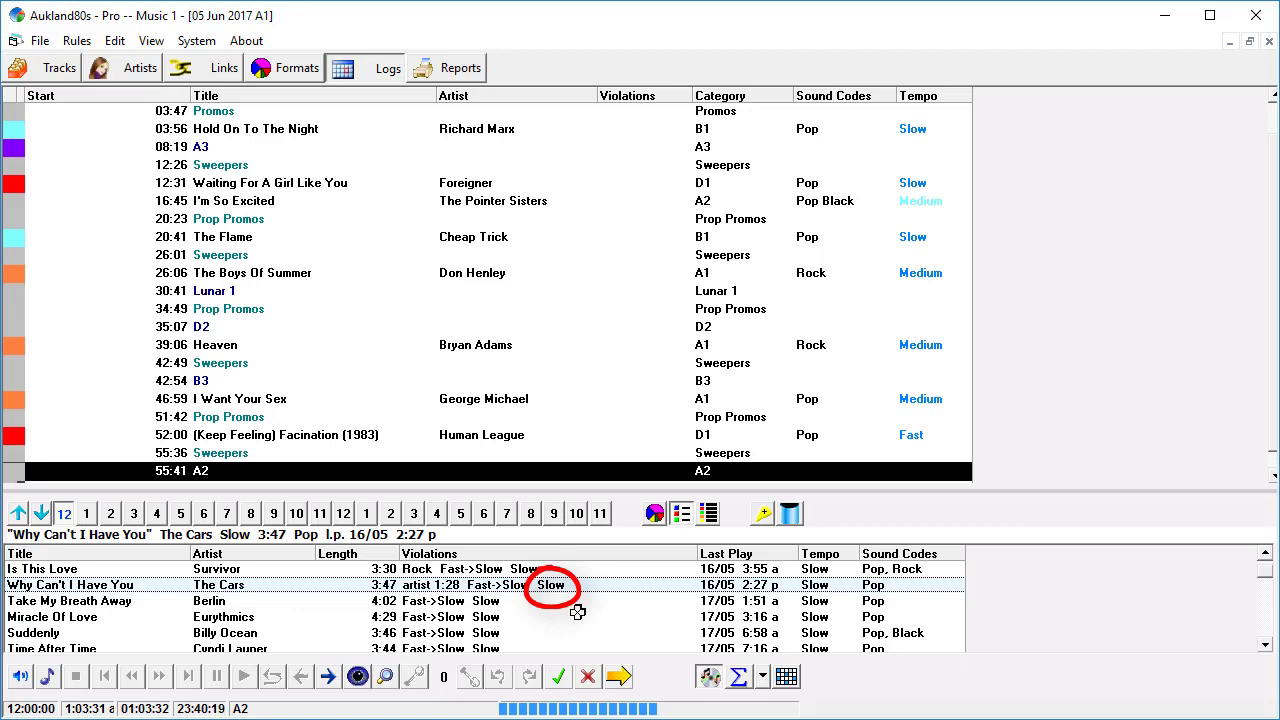
pyautogui.press('Up')
pyautogui.press('Up')
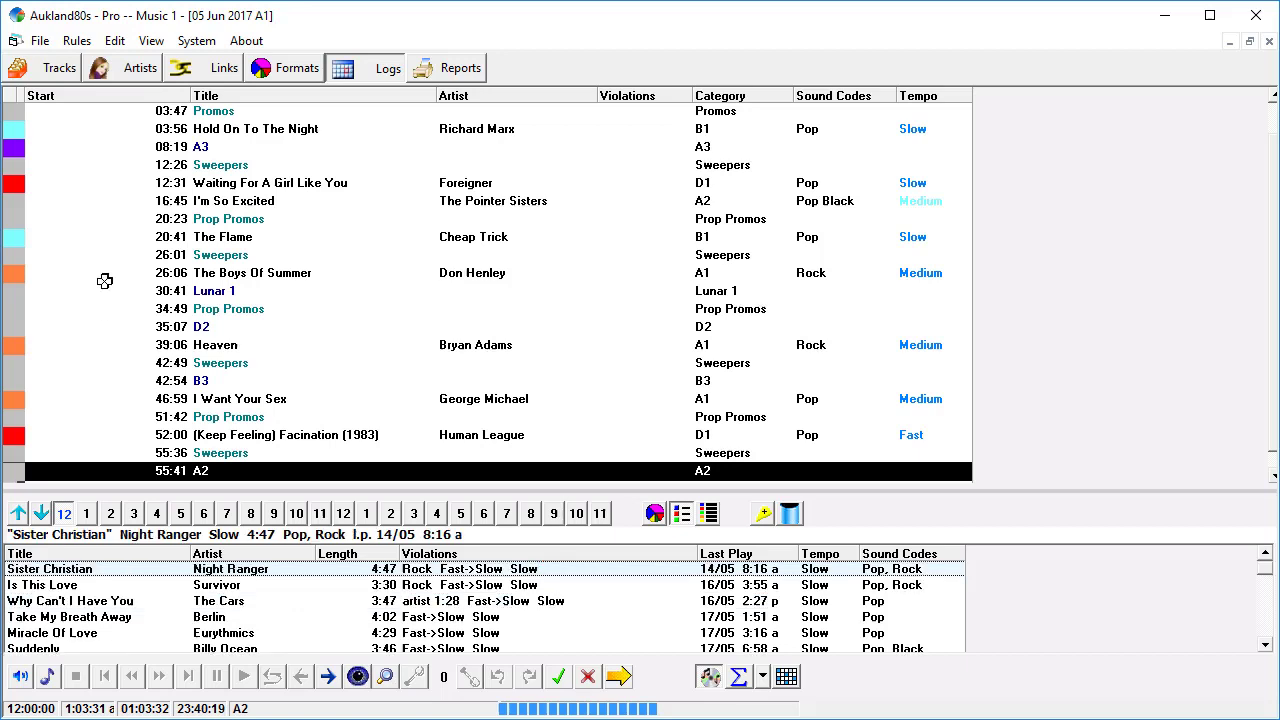
pyautogui.click(78, 41)
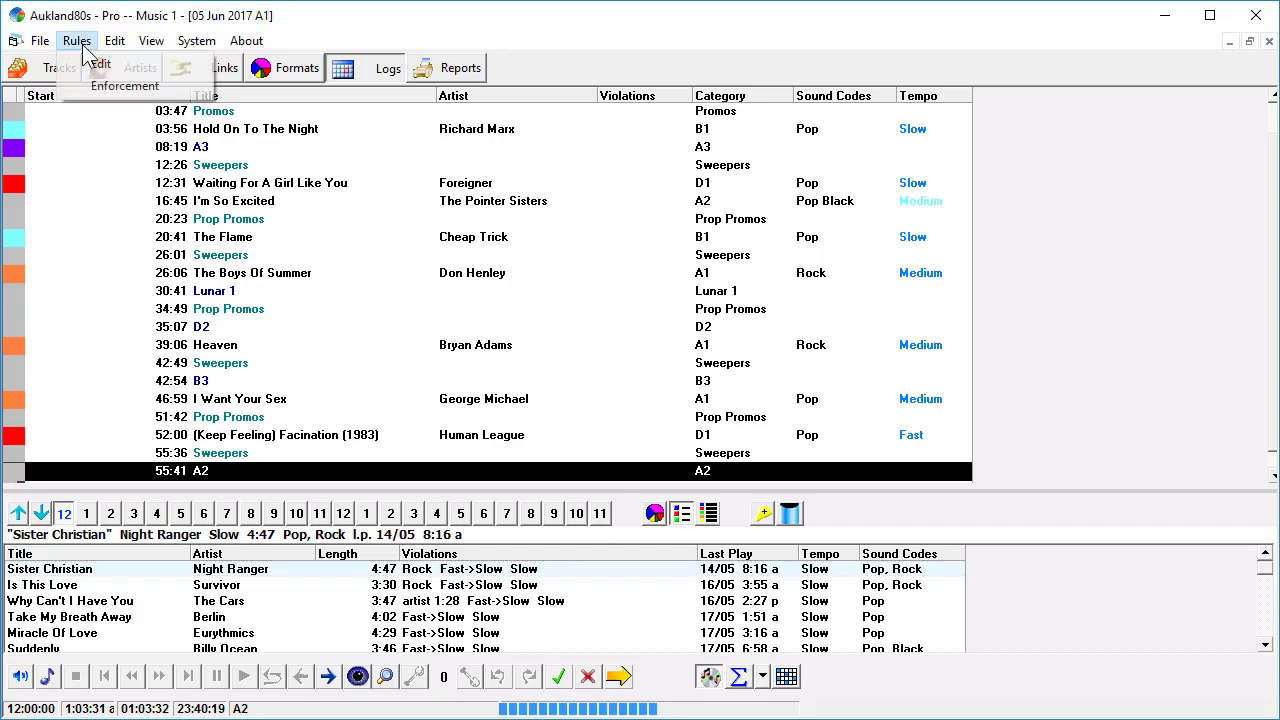
pyautogui.click(102, 65)
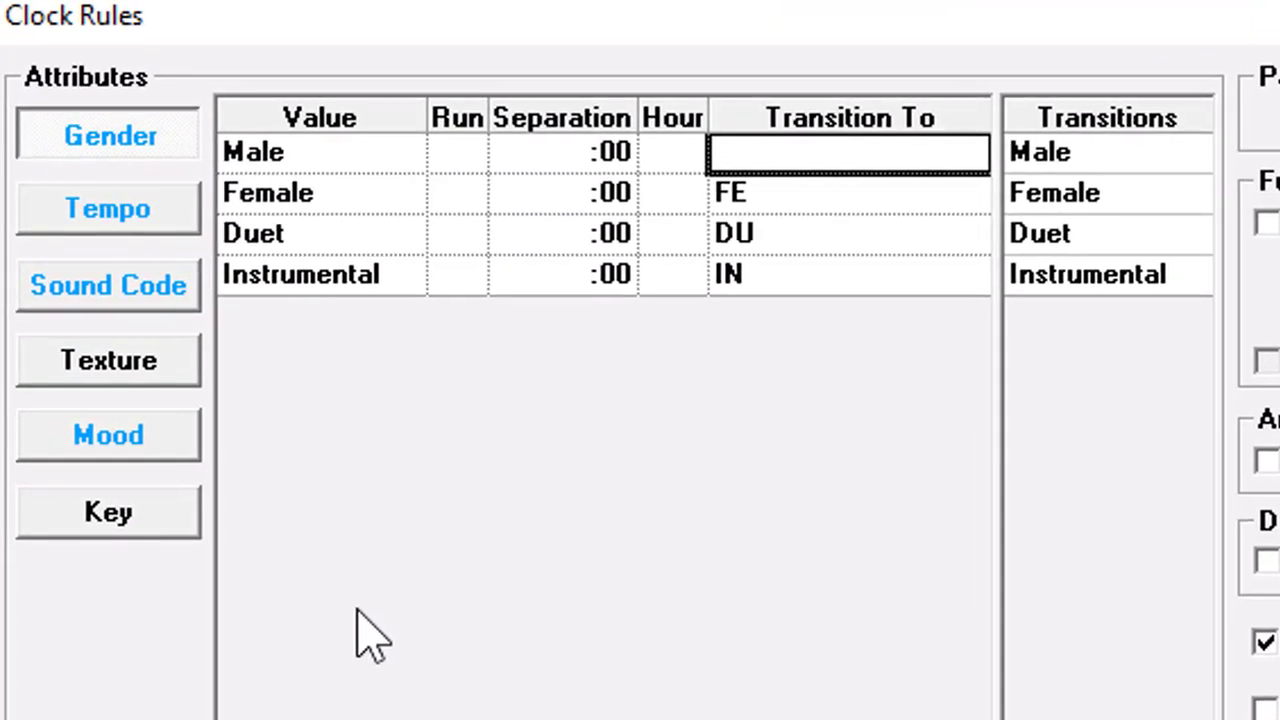
pyautogui.click(132, 178)
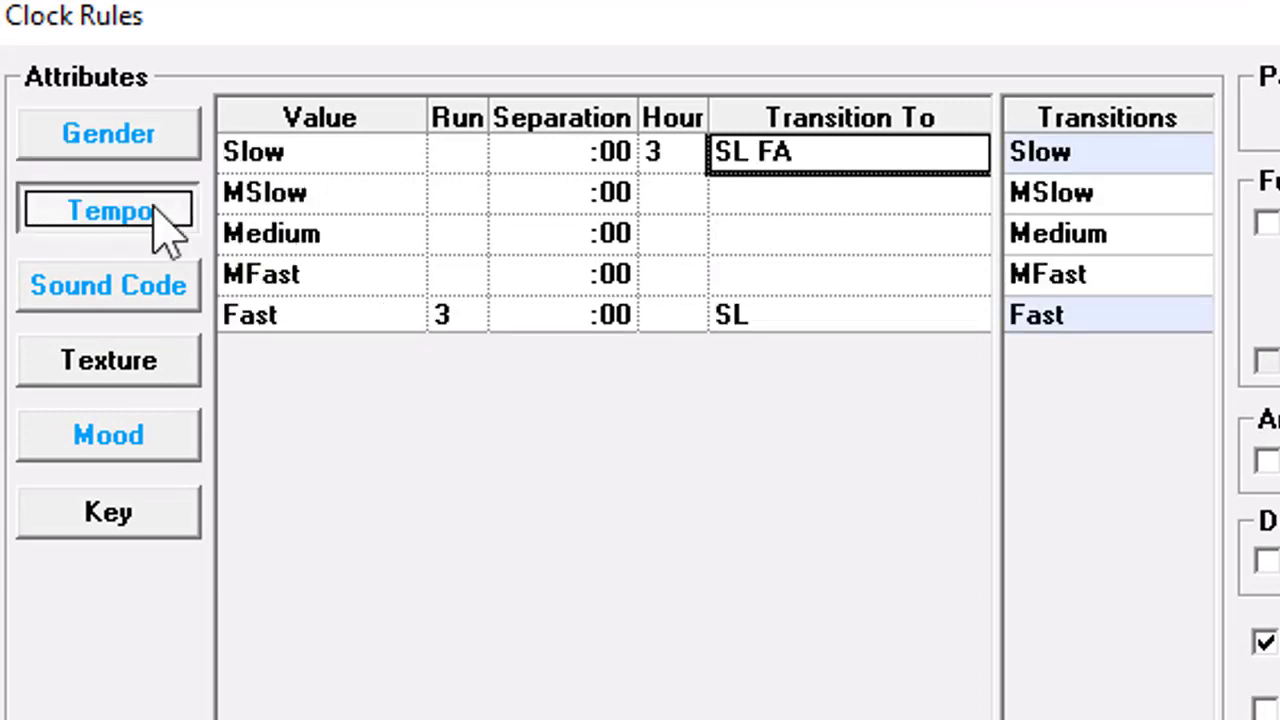
pyautogui.click(449, 316)
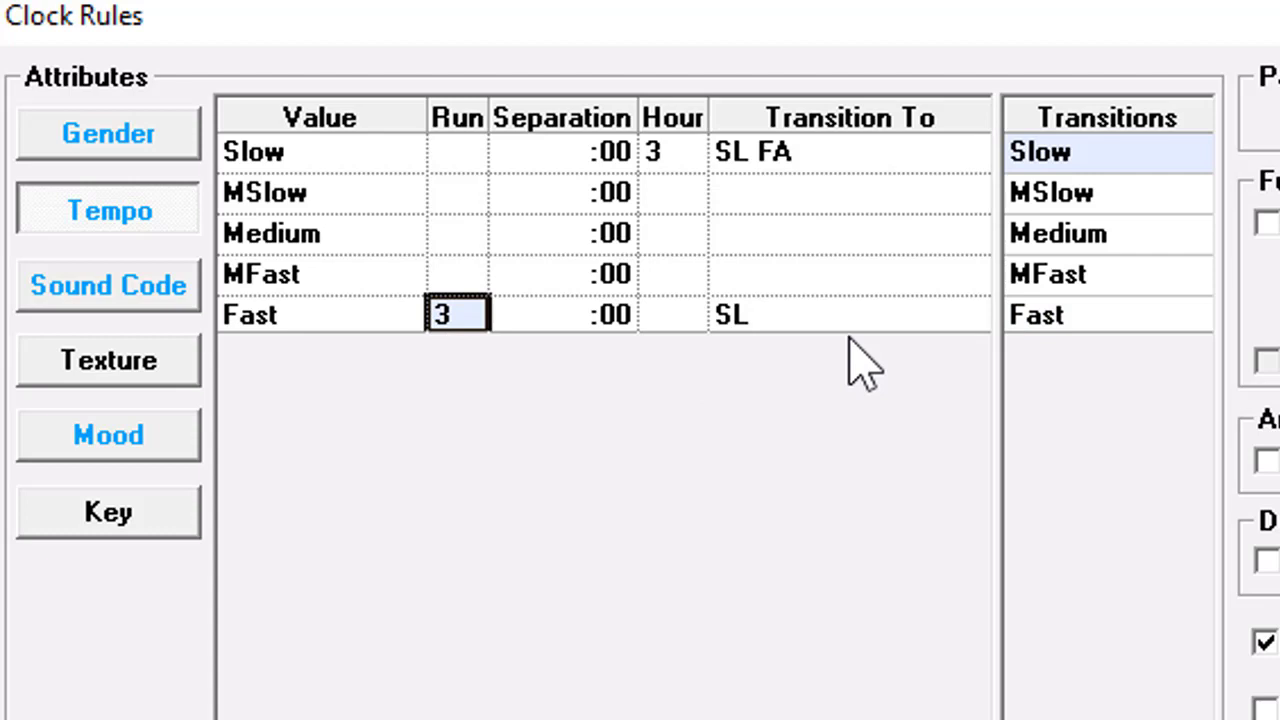
pyautogui.click(832, 300)
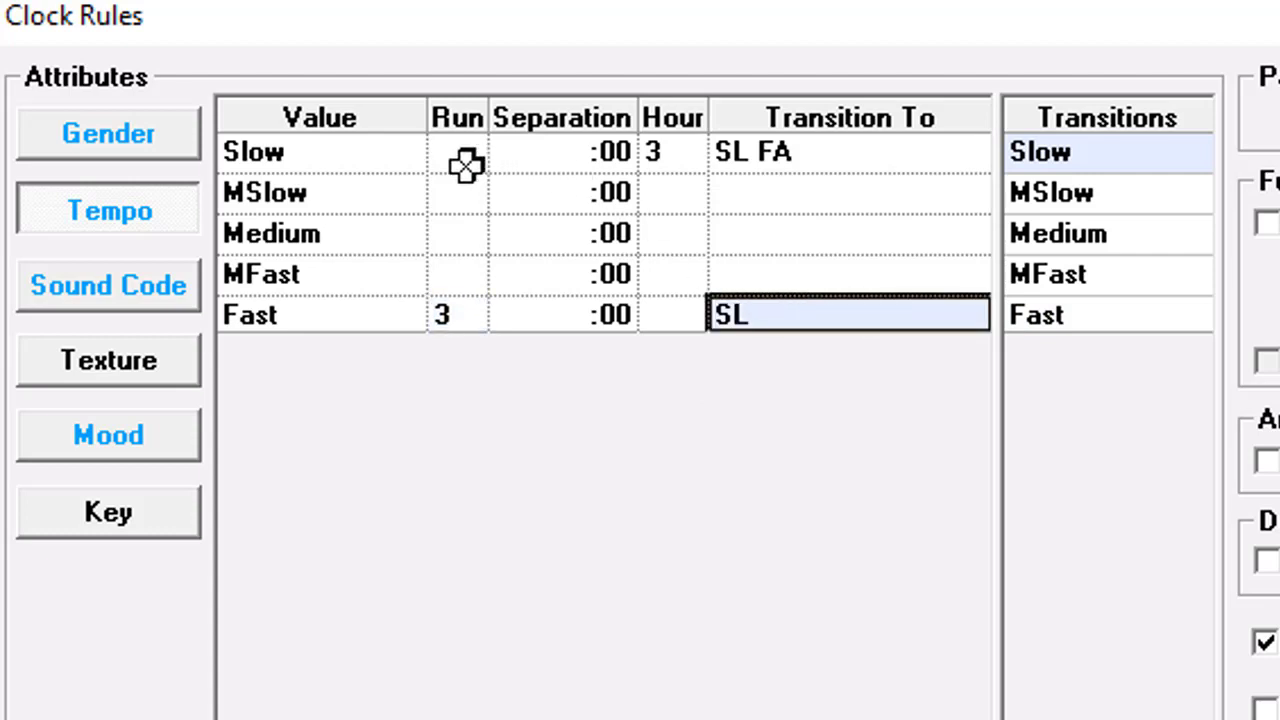
pyautogui.click(388, 154)
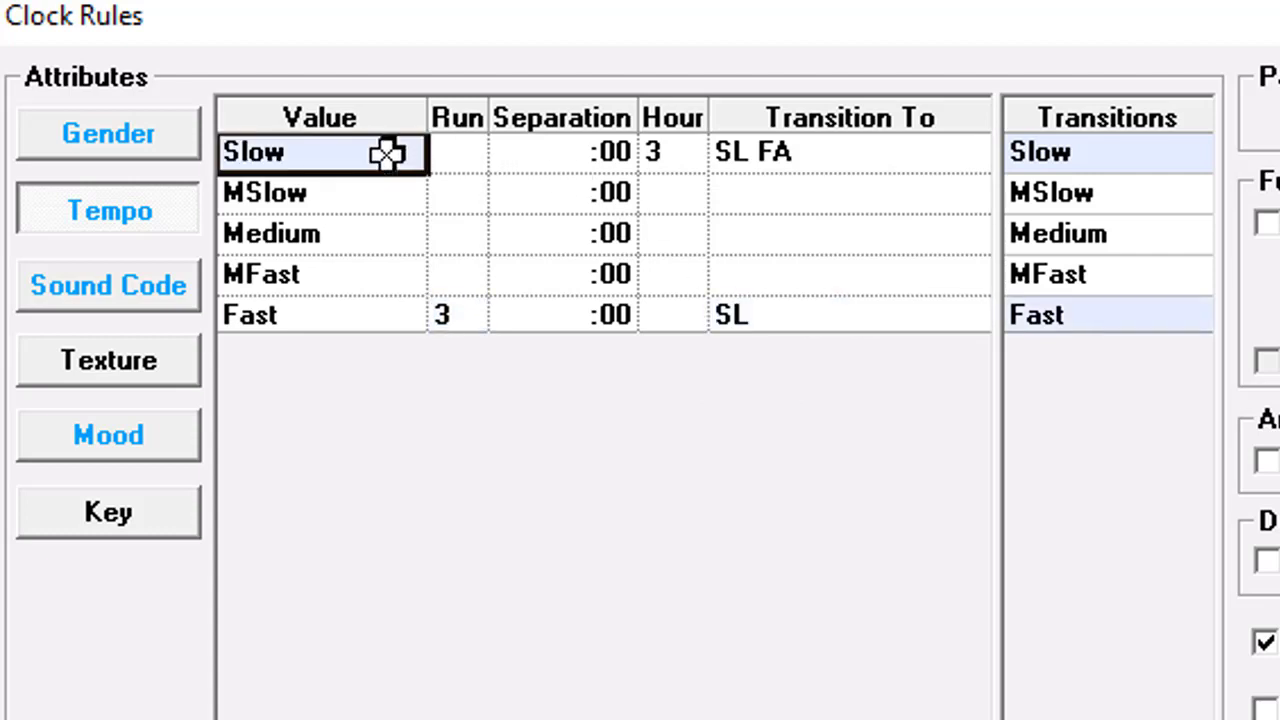
pyautogui.click(909, 157)
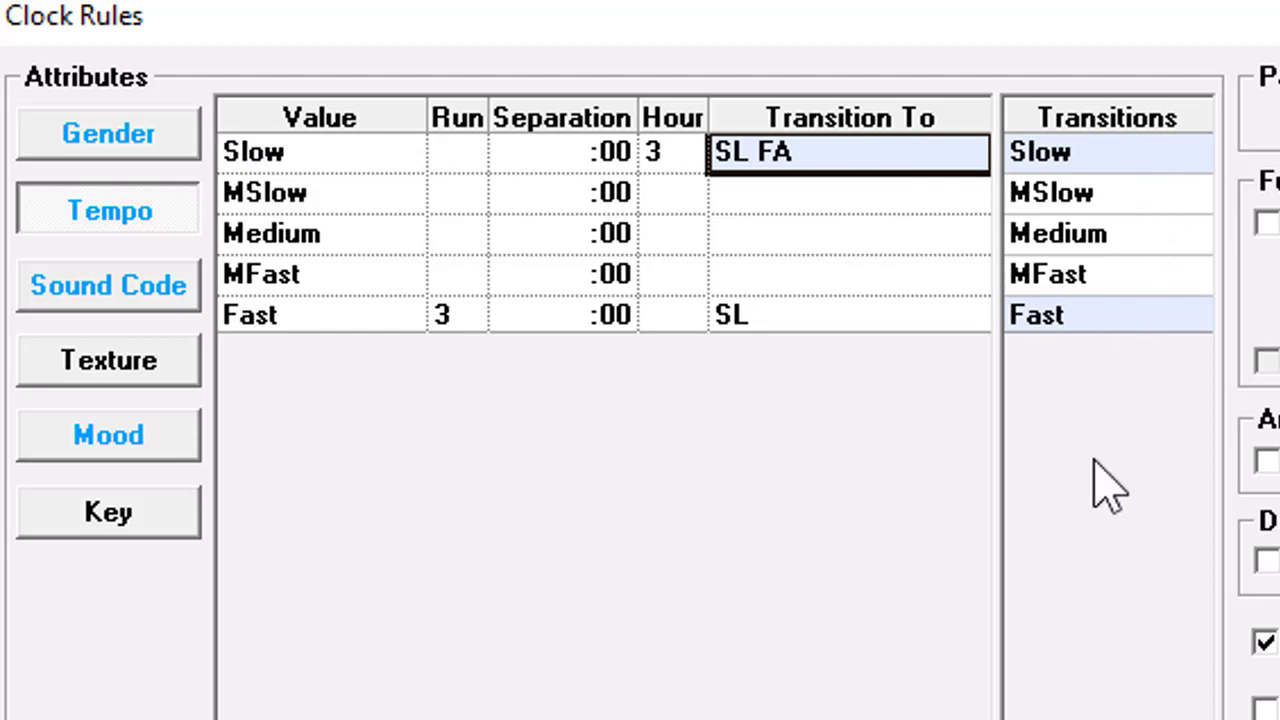
pyautogui.press('Left')
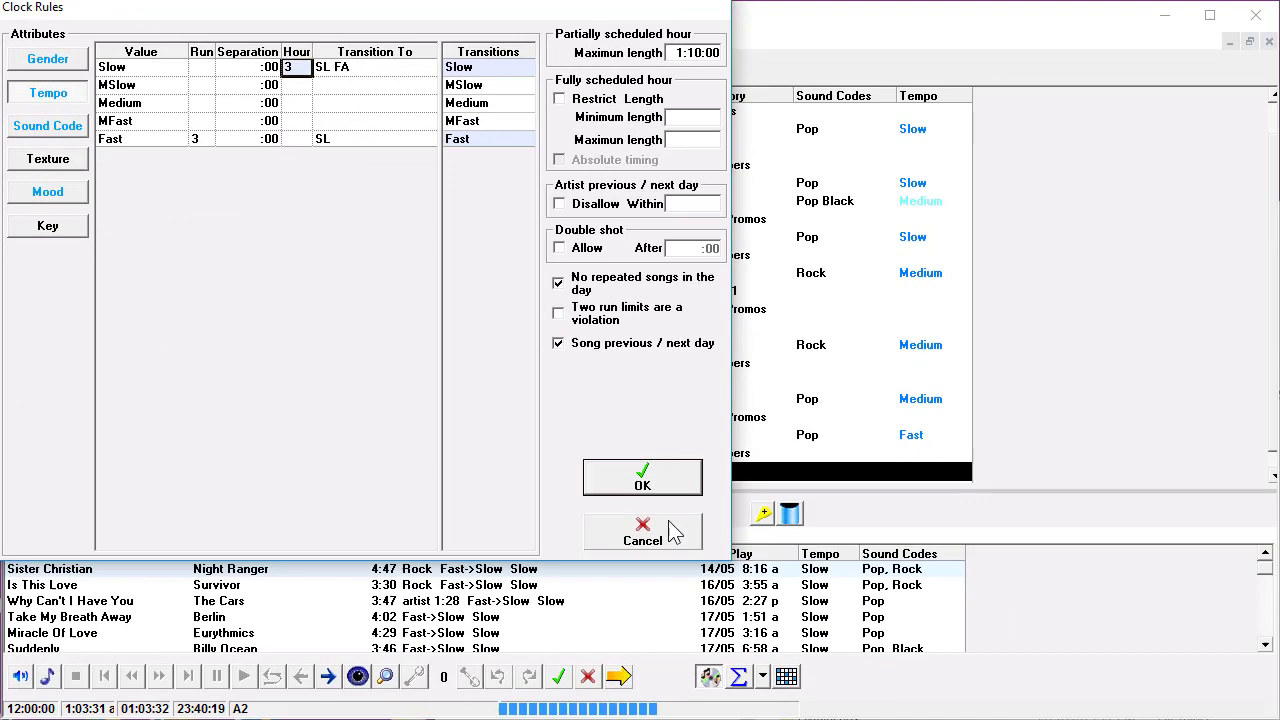
pyautogui.click(597, 531)
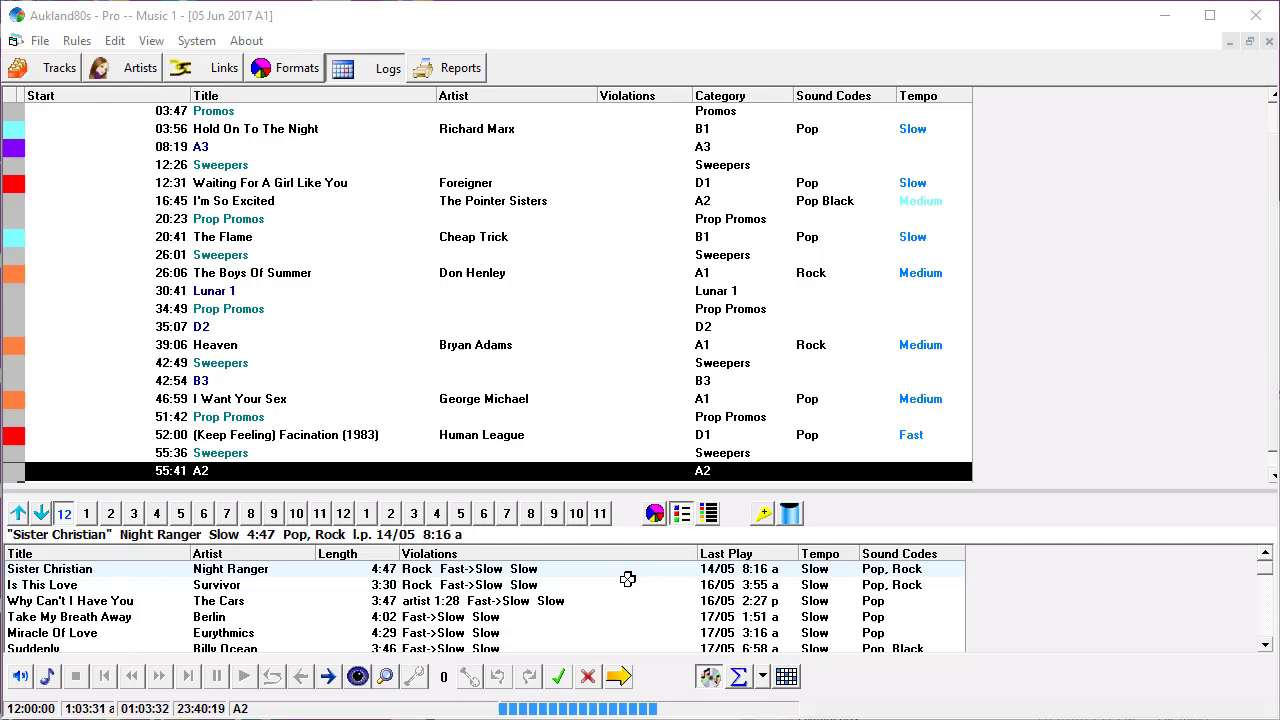
# - Find all A2 songs as candidates, enlarge the list to review them, then restore the log
pyautogui.click(386, 677)
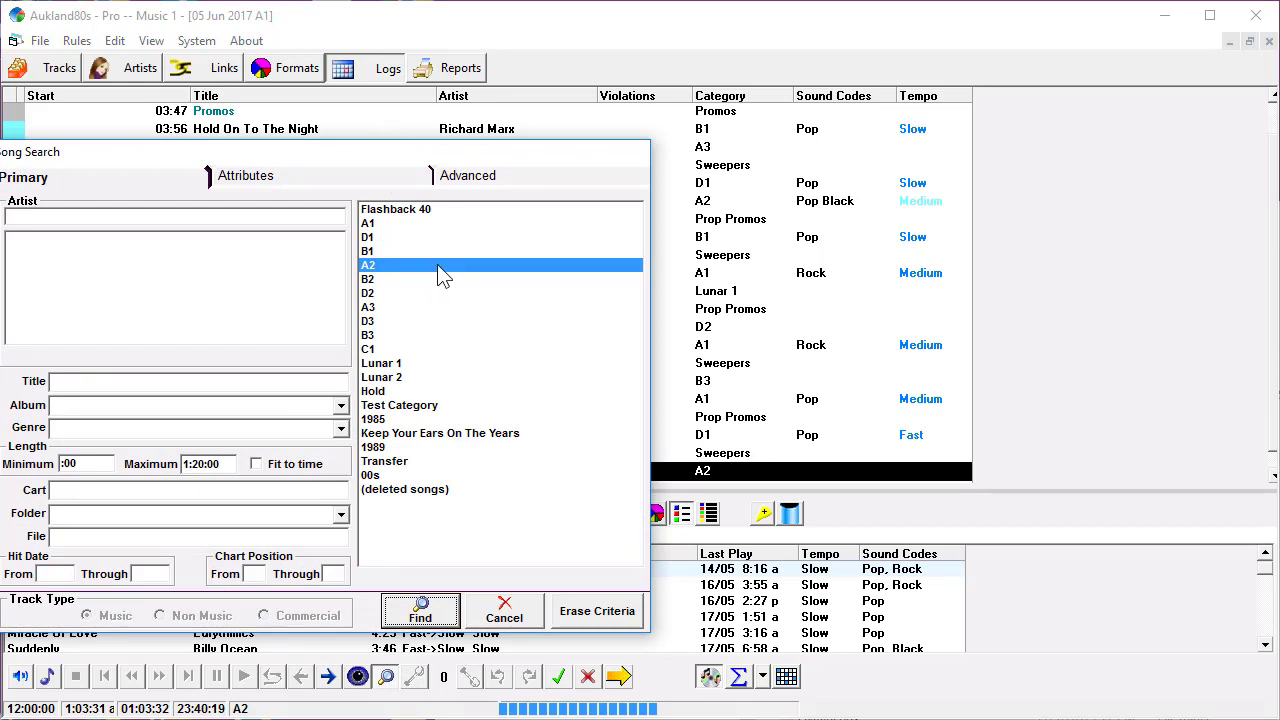
pyautogui.click(420, 612)
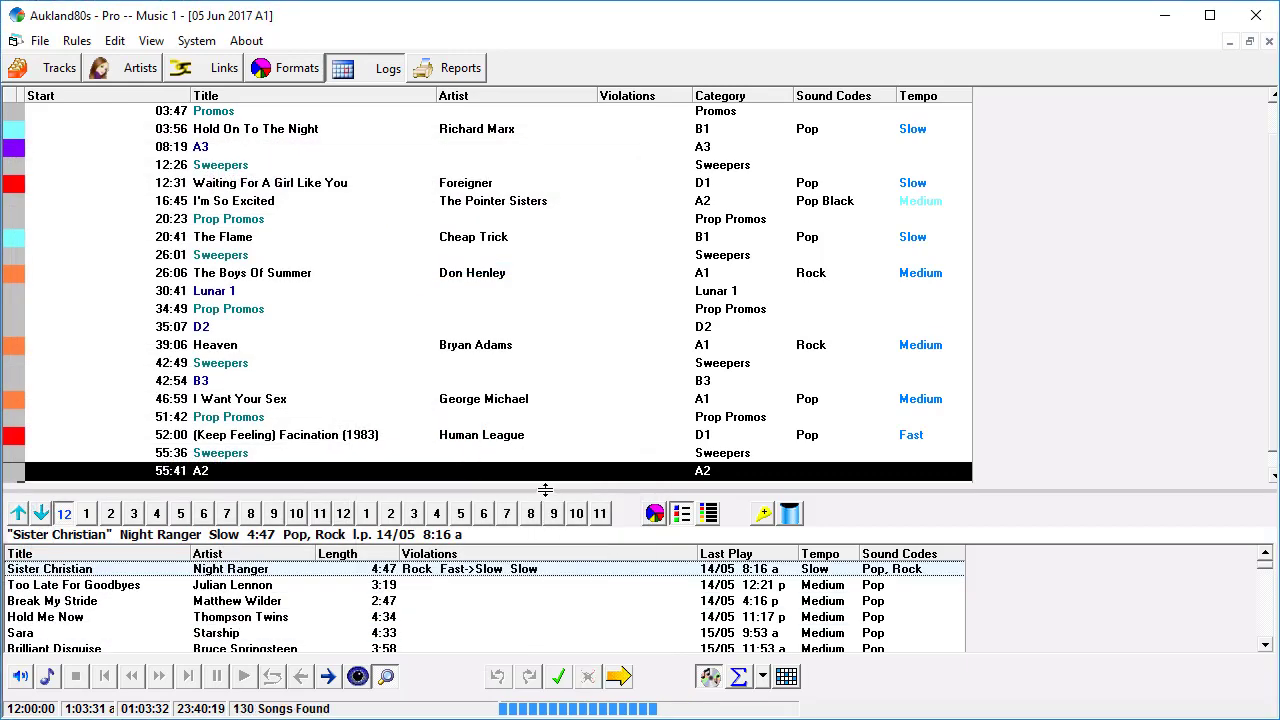
pyautogui.moveTo(545, 490); pyautogui.dragTo(527, 155)
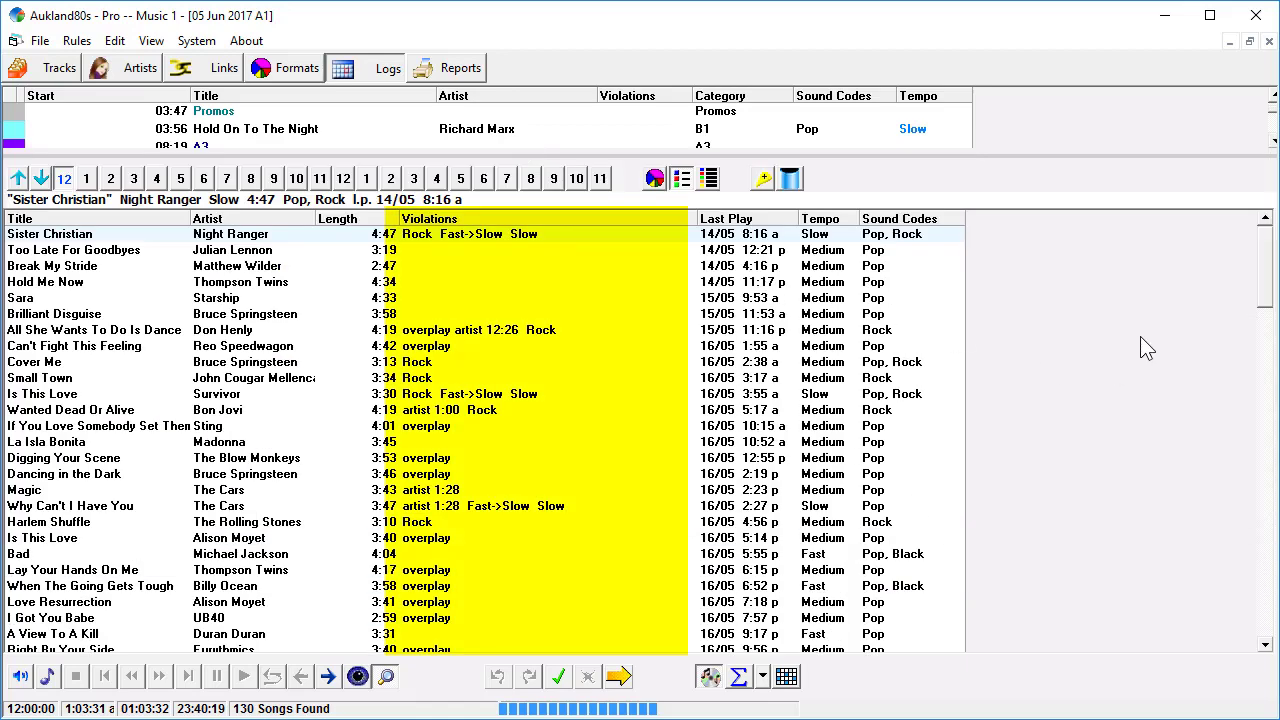
pyautogui.moveTo(1268, 285); pyautogui.dragTo(1226, 240)
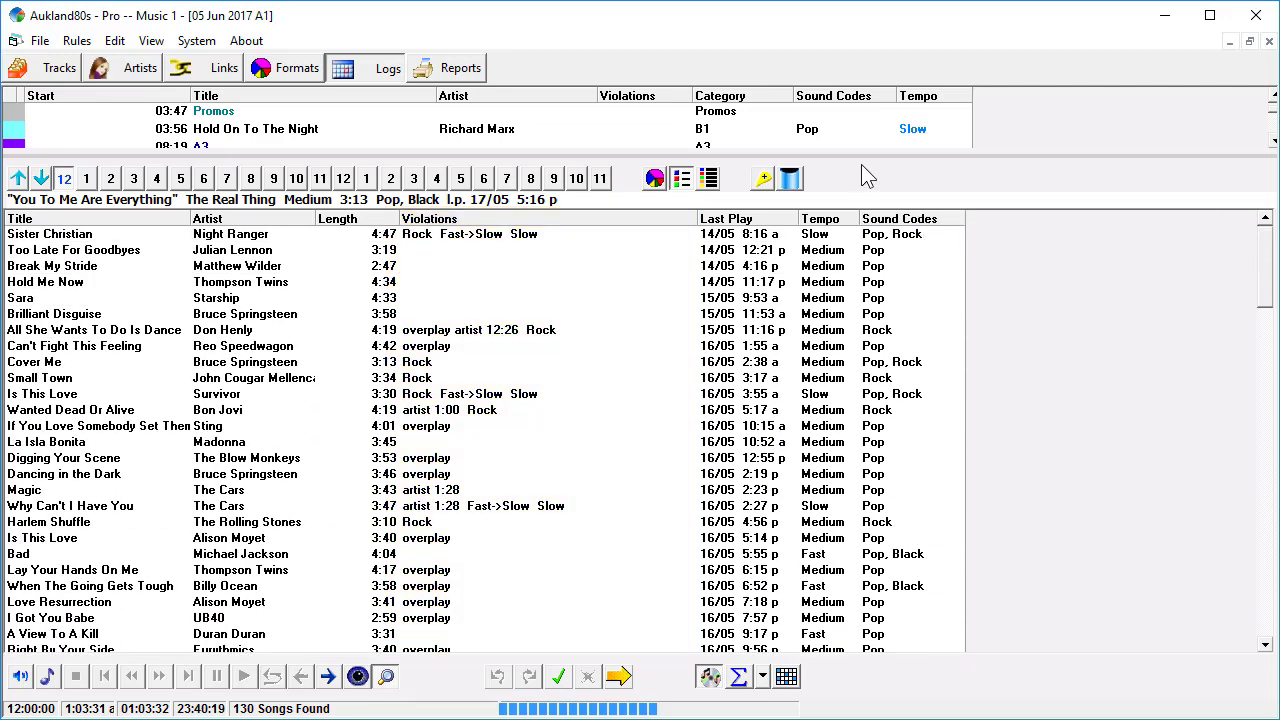
pyautogui.moveTo(857, 155); pyautogui.dragTo(866, 600)
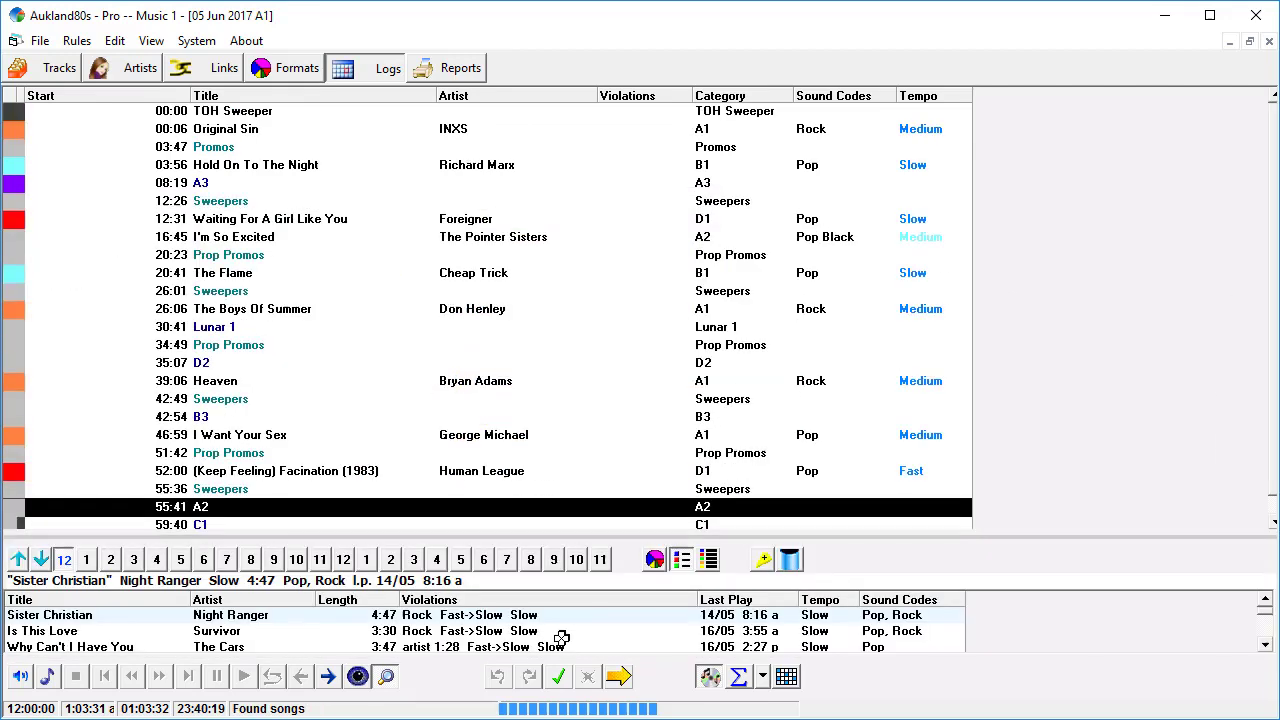